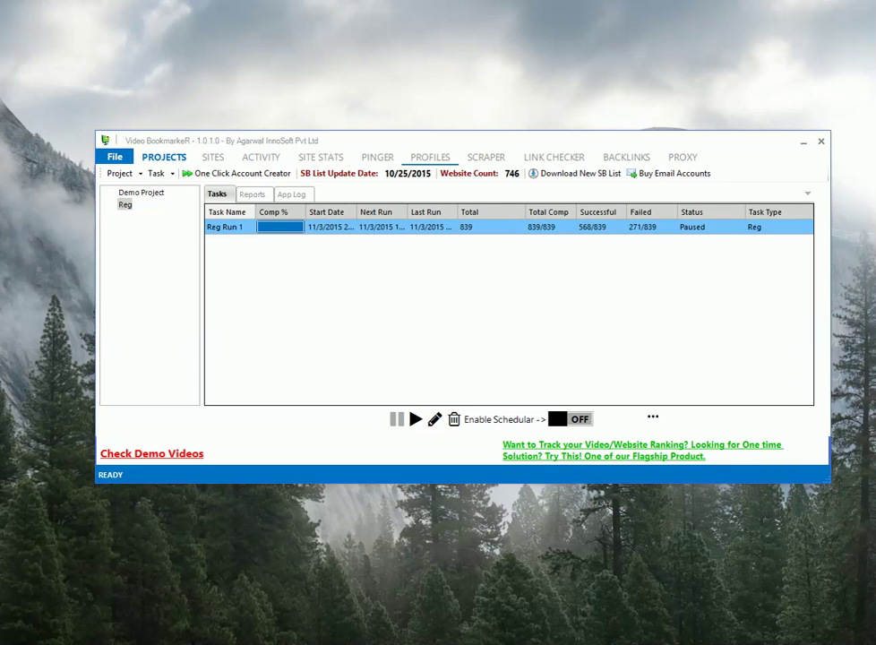
Display the Profile Test Run 1 accounts in View Accounts and scroll down to the last row, 568
{"action": "left_click", "coordinate": [430, 157]}
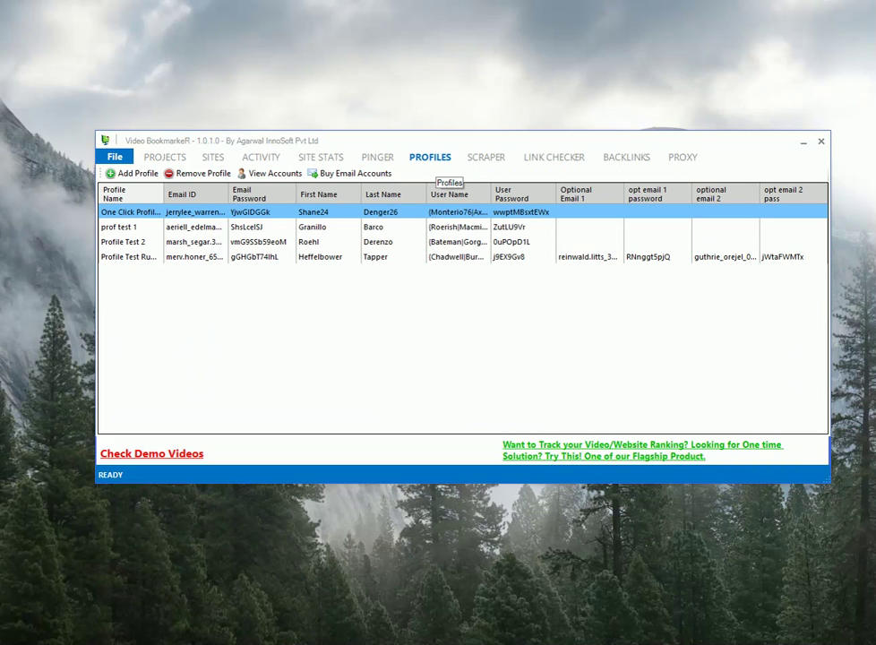
{"action": "left_click", "coordinate": [269, 173]}
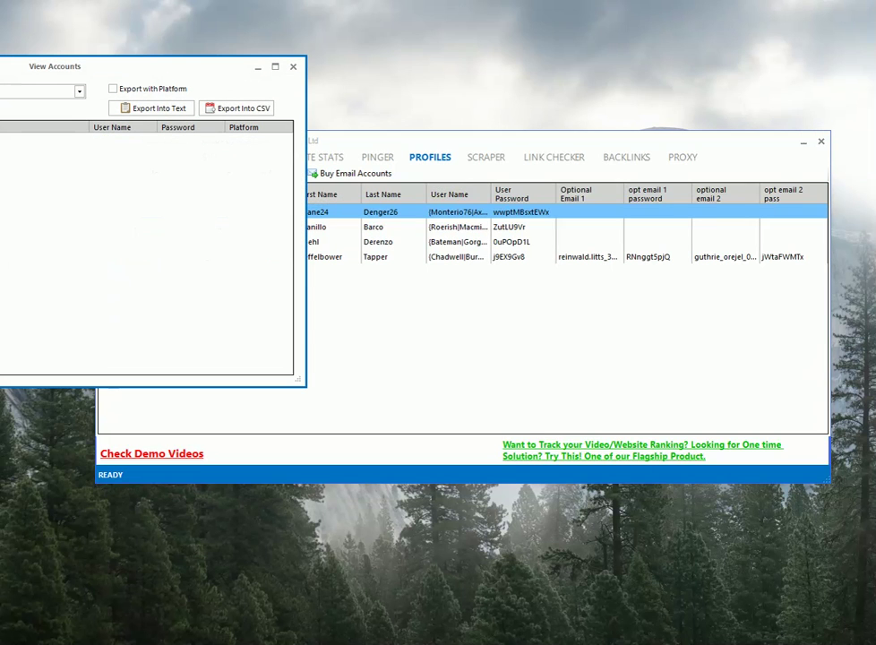
{"action": "left_click_drag", "start_coordinate": [135, 66], "coordinate": [422, 141]}
{"action": "left_click", "coordinate": [366, 166]}
{"action": "left_click", "coordinate": [242, 212]}
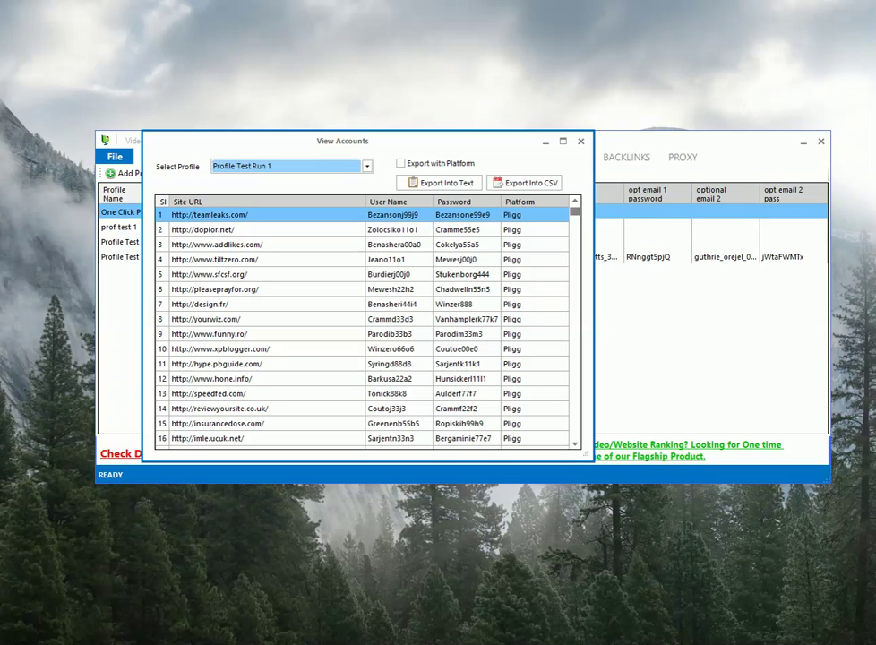
{"action": "left_click_drag", "start_coordinate": [574, 212], "coordinate": [575, 434]}
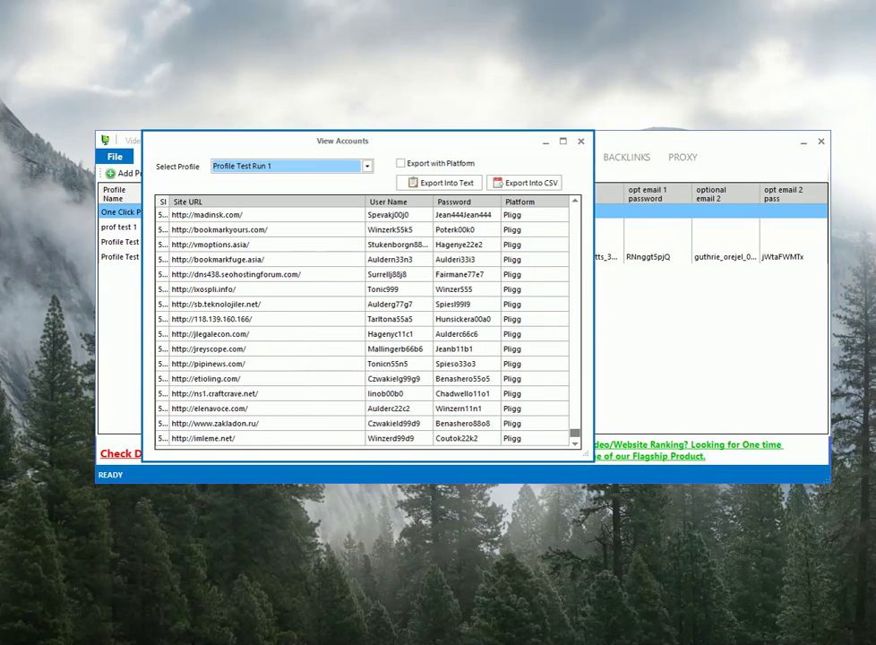
{"action": "double_click", "coordinate": [170, 201]}
{"action": "left_click", "coordinate": [211, 439]}
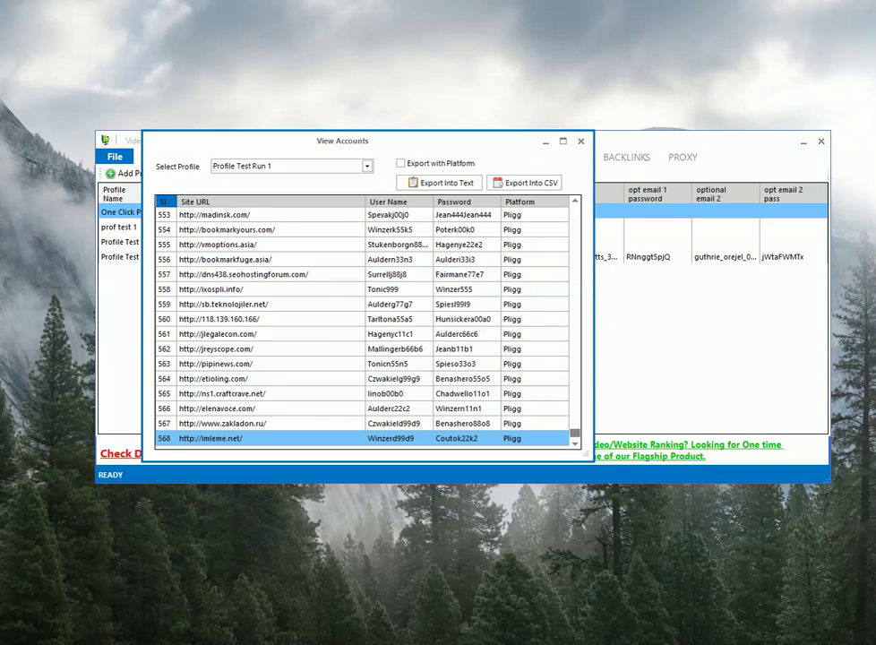
Close the accounts window and bring up the Add Task options for the Reg project
{"action": "left_click", "coordinate": [580, 141]}
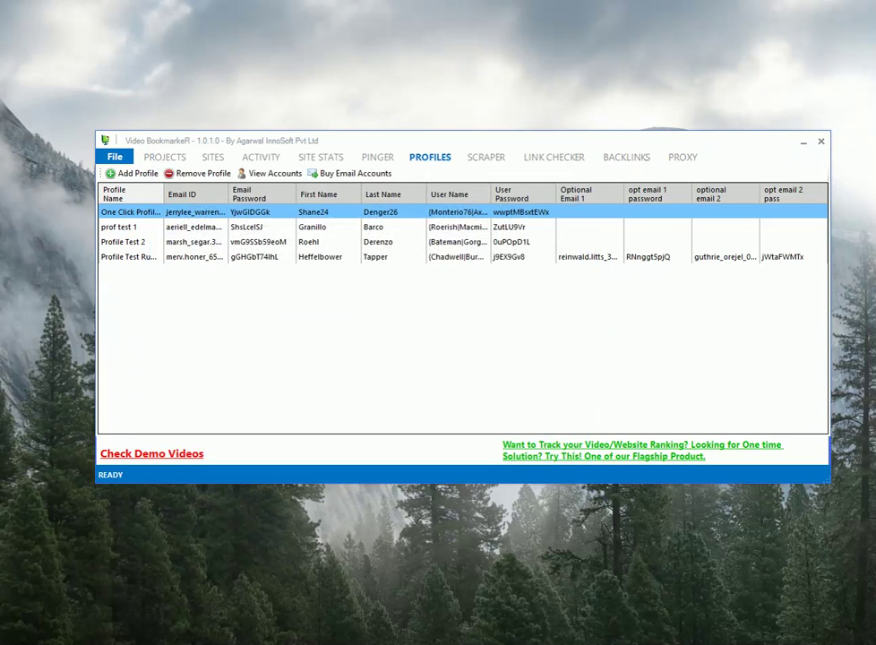
{"action": "left_click", "coordinate": [164, 157]}
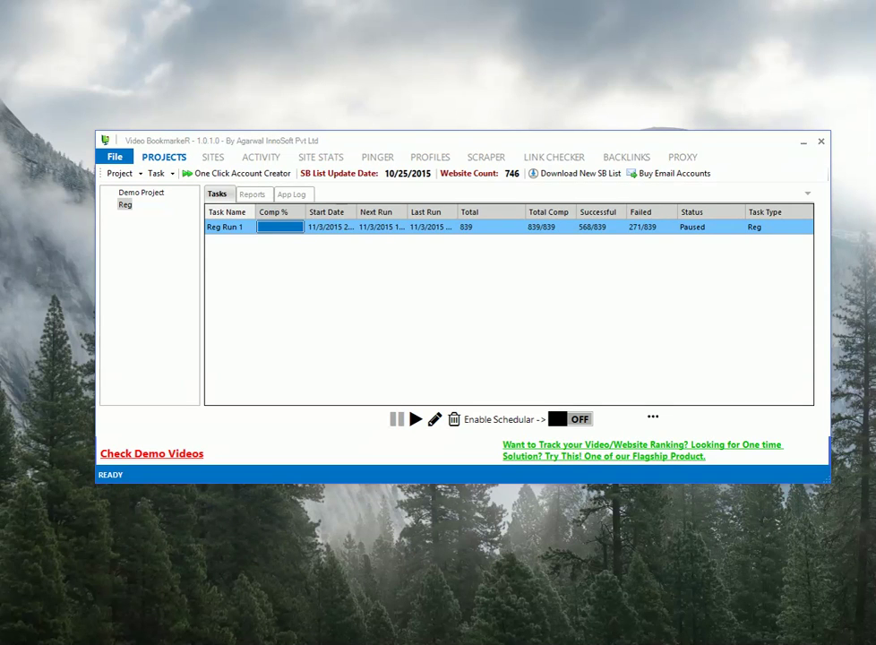
{"action": "right_click", "coordinate": [125, 204]}
{"action": "mouse_move", "coordinate": [162, 242]}
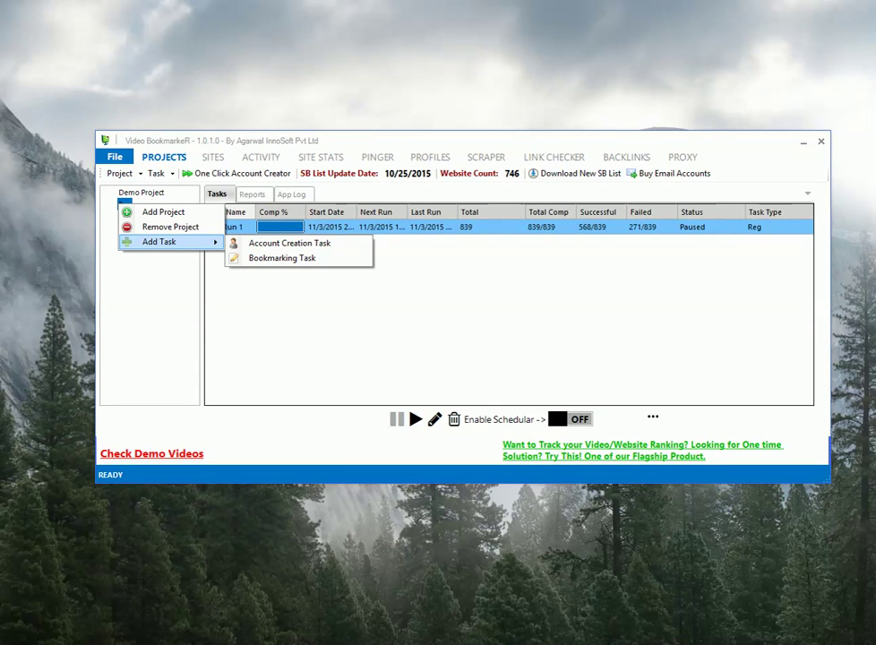
Create a bookmarking task named 'Test Post 1' that uses Profile Test Run 1
{"action": "left_click", "coordinate": [282, 258]}
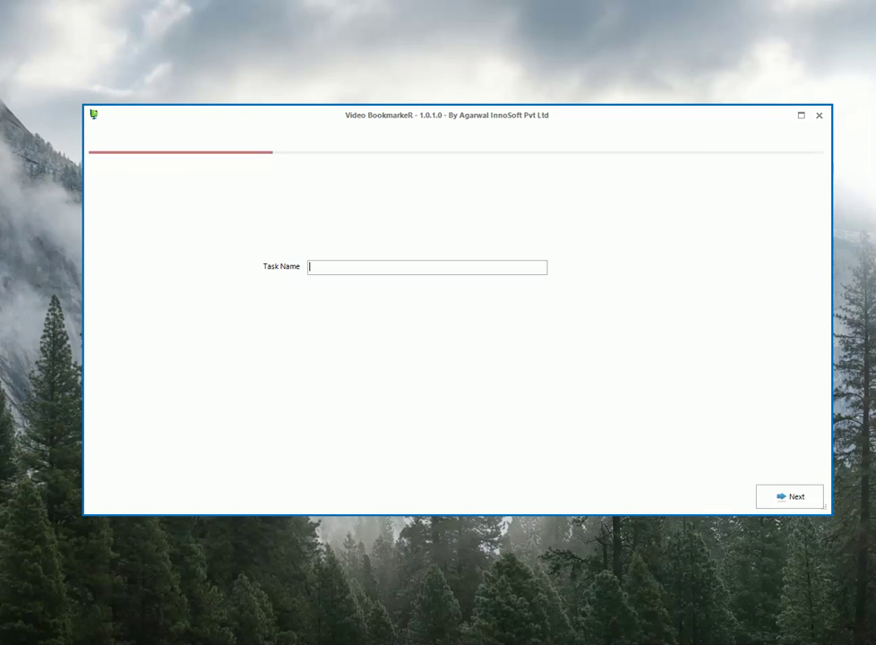
{"action": "type", "text": "Test Post "}
{"action": "type", "text": "1"}
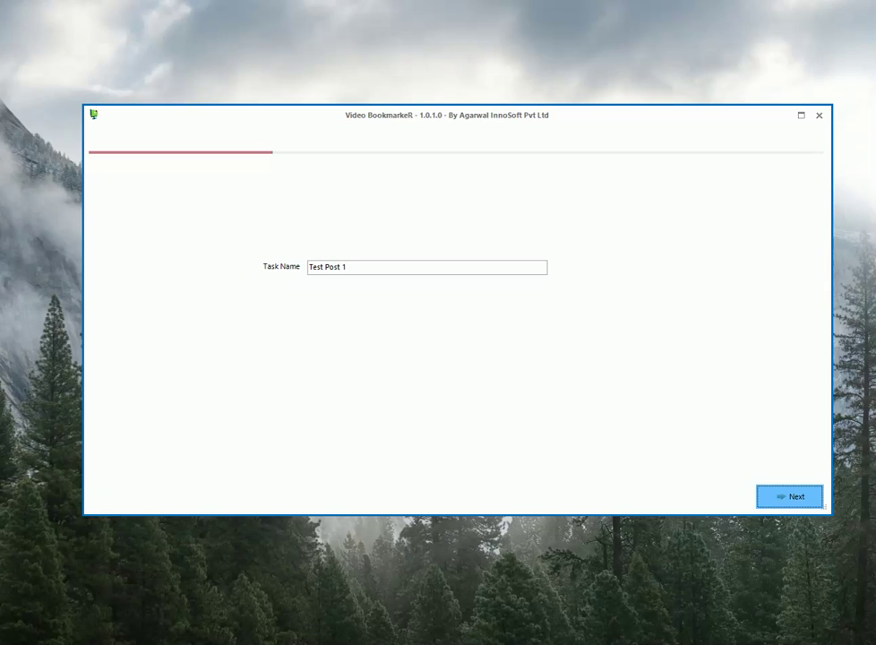
{"action": "left_click", "coordinate": [789, 497]}
{"action": "left_click", "coordinate": [260, 289]}
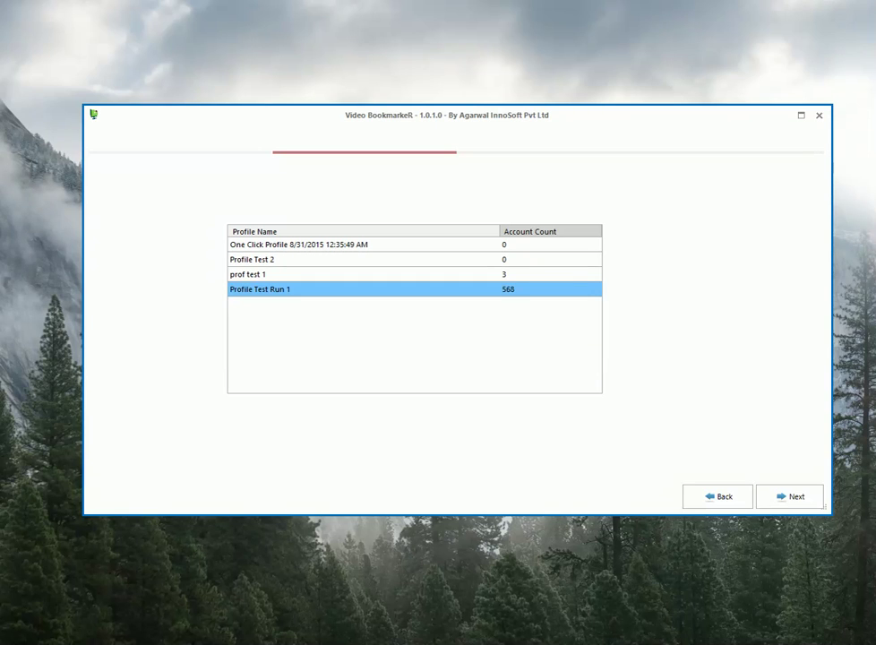
{"action": "left_click", "coordinate": [790, 497]}
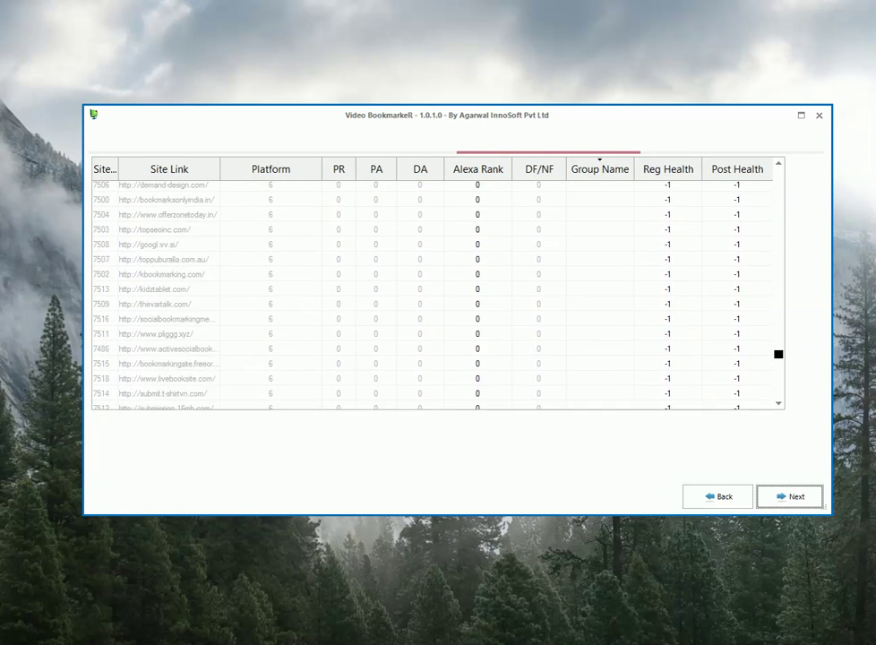
Select all sites in the task's site list and continue to the links step
{"action": "left_click", "coordinate": [202, 248]}
{"action": "right_click", "coordinate": [201, 254]}
{"action": "left_click", "coordinate": [249, 261]}
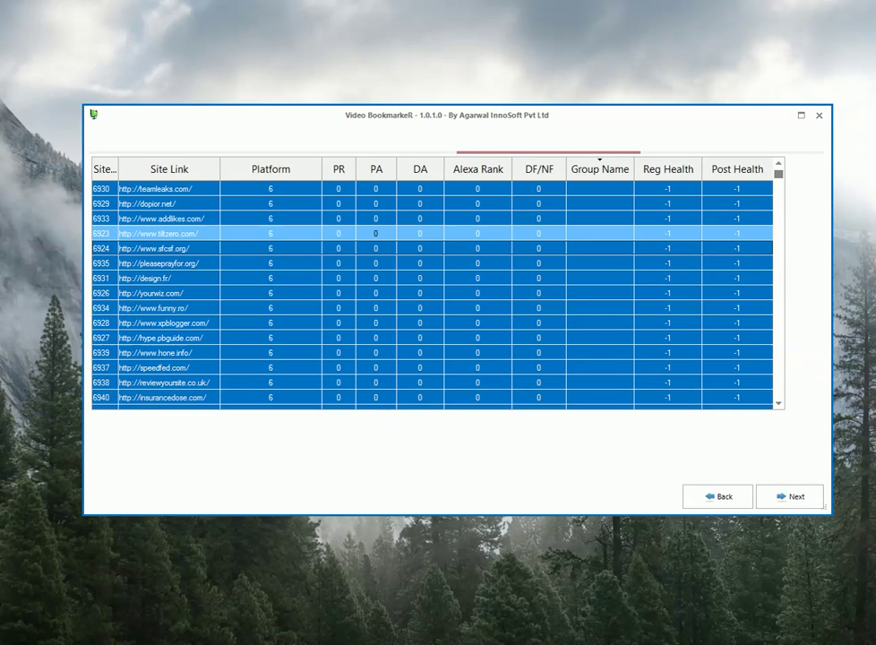
{"action": "left_click", "coordinate": [789, 496]}
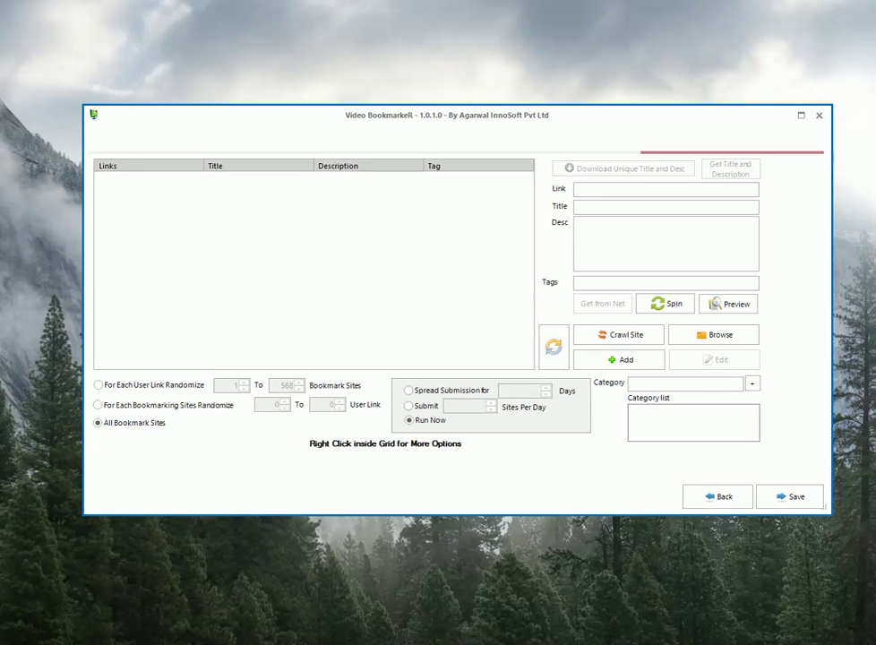
Paste the YouTube video URL into the Link field
{"action": "mouse_move", "coordinate": [525, 641]}
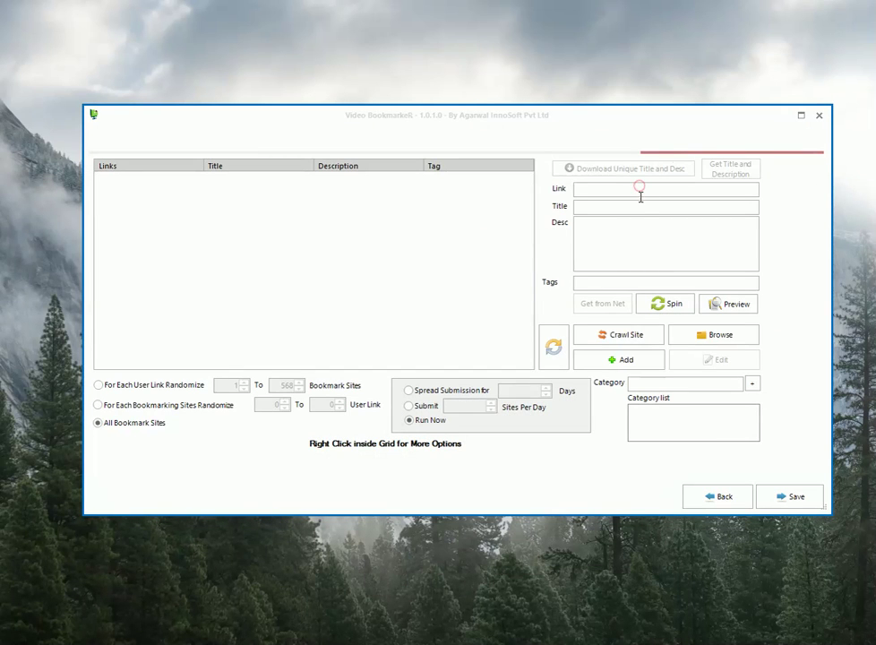
{"action": "left_click", "coordinate": [640, 187]}
{"action": "type", "text": "https://www.youtube.com/watch?v=br8AwzPWnrg"}
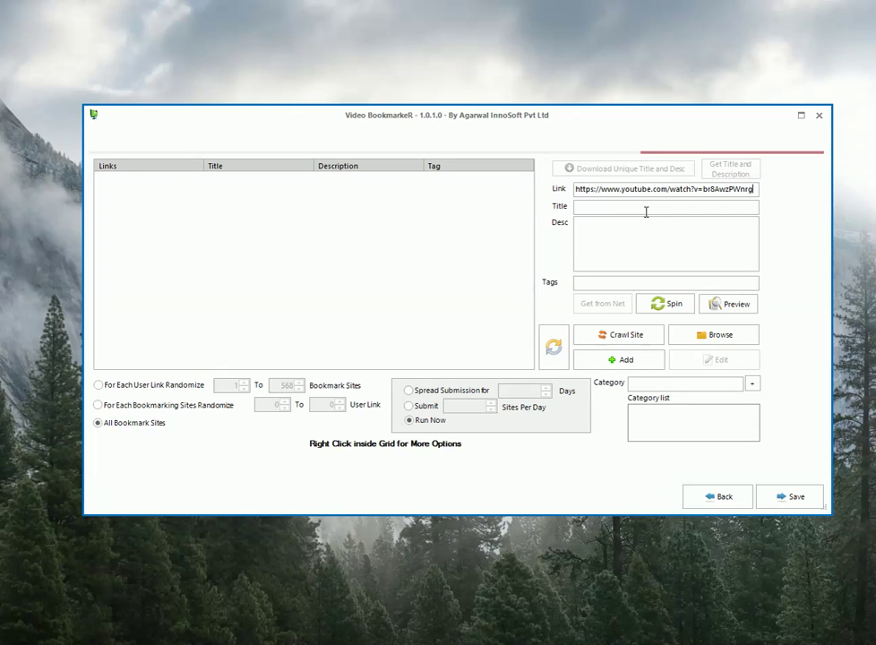
{"action": "left_click", "coordinate": [643, 210]}
{"action": "key", "text": "Tab"}
Add the link with title 'title', description 'desc' and tags 'ezee rank tracker', then reopen it for editing
{"action": "left_click", "coordinate": [615, 211]}
{"action": "type", "text": "title"}
{"action": "key", "text": "Tab"}
{"action": "type", "text": "desc"}
{"action": "key", "text": "Tab"}
{"action": "type", "text": "ezee rank"}
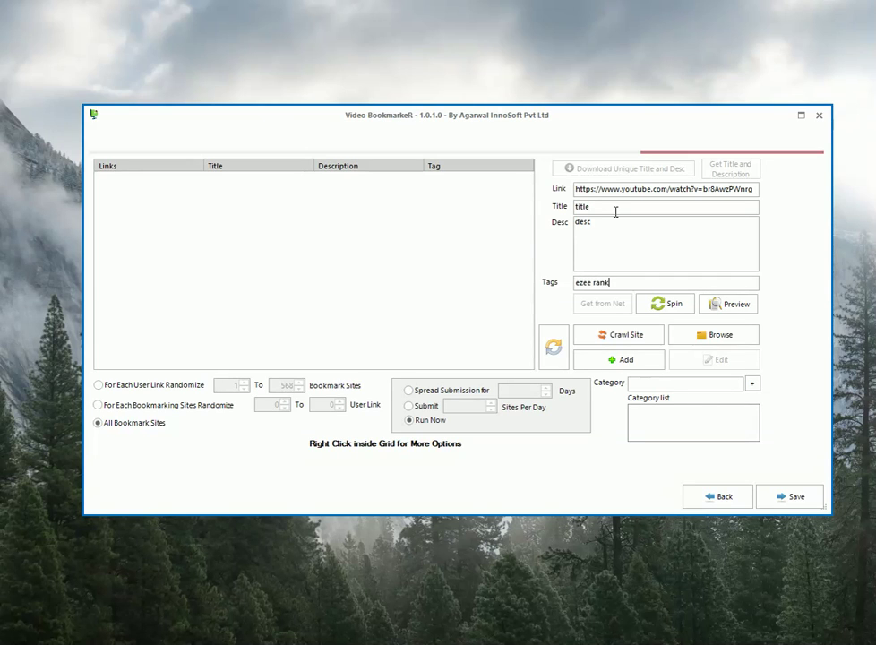
{"action": "type", "text": " tracker"}
{"action": "key", "text": "Return"}
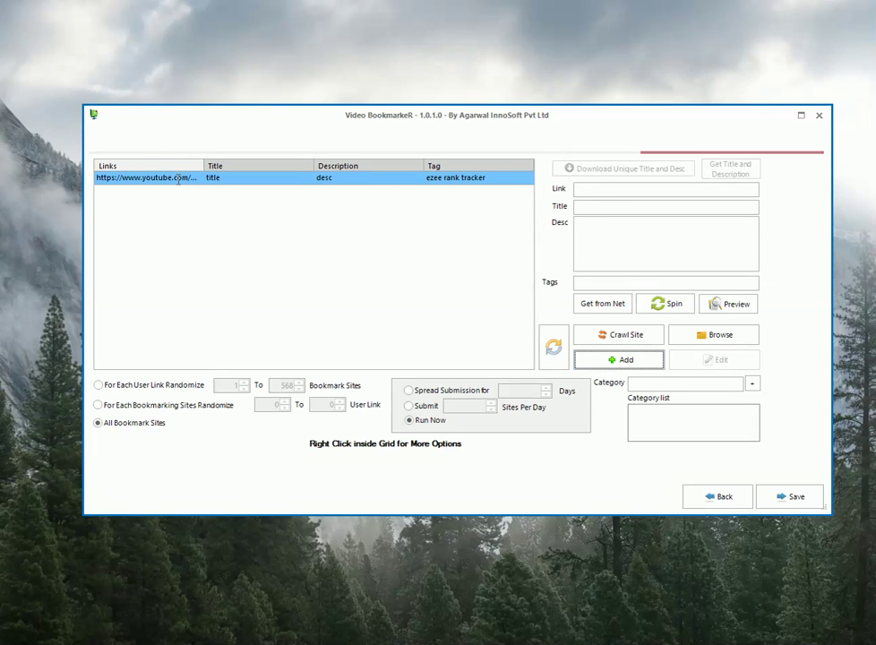
{"action": "left_click", "coordinate": [406, 217]}
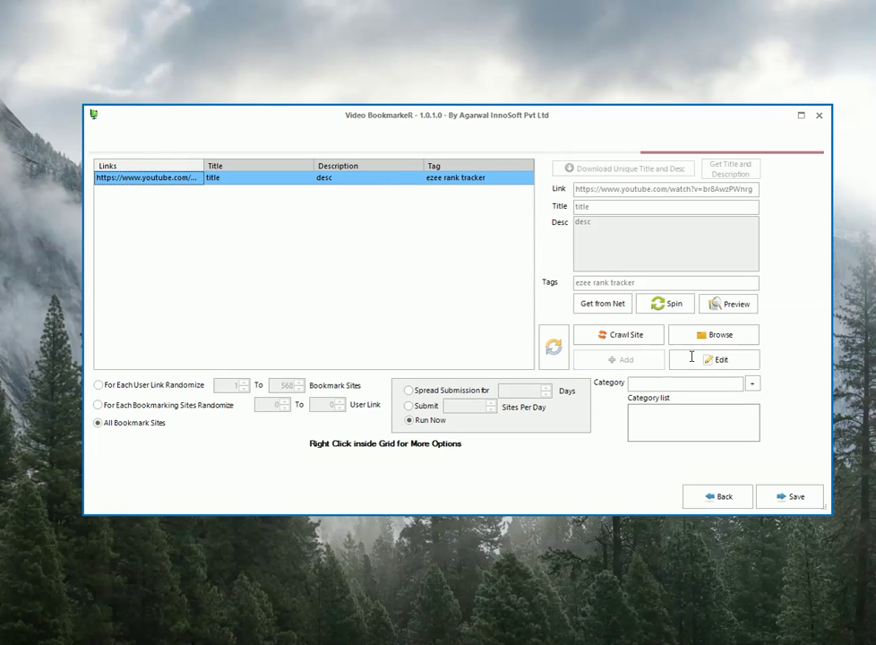
{"action": "left_click", "coordinate": [717, 359]}
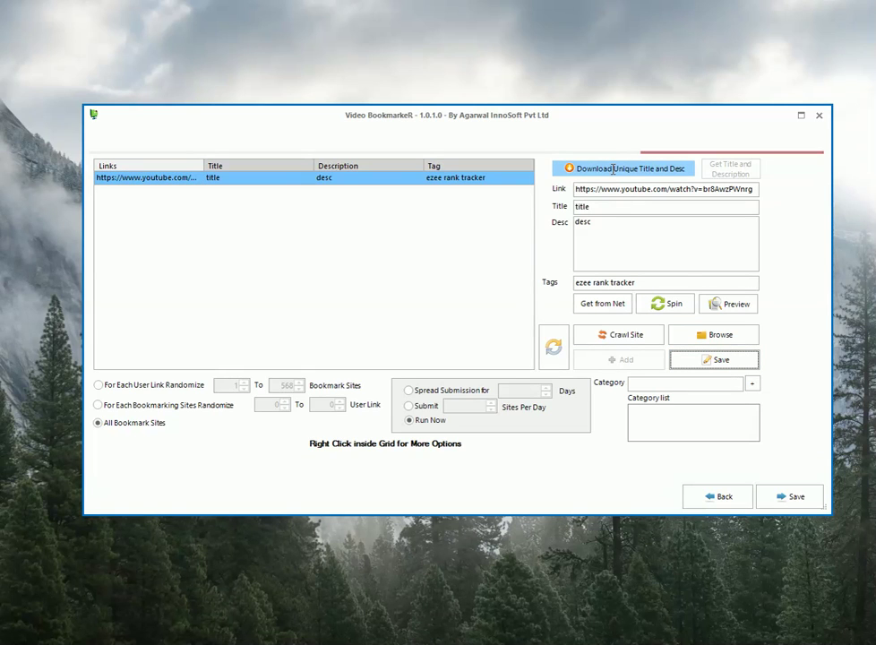
Download a spun title and description for keyword 'ezee rank rracker' and save them to the link
{"action": "left_click", "coordinate": [613, 168]}
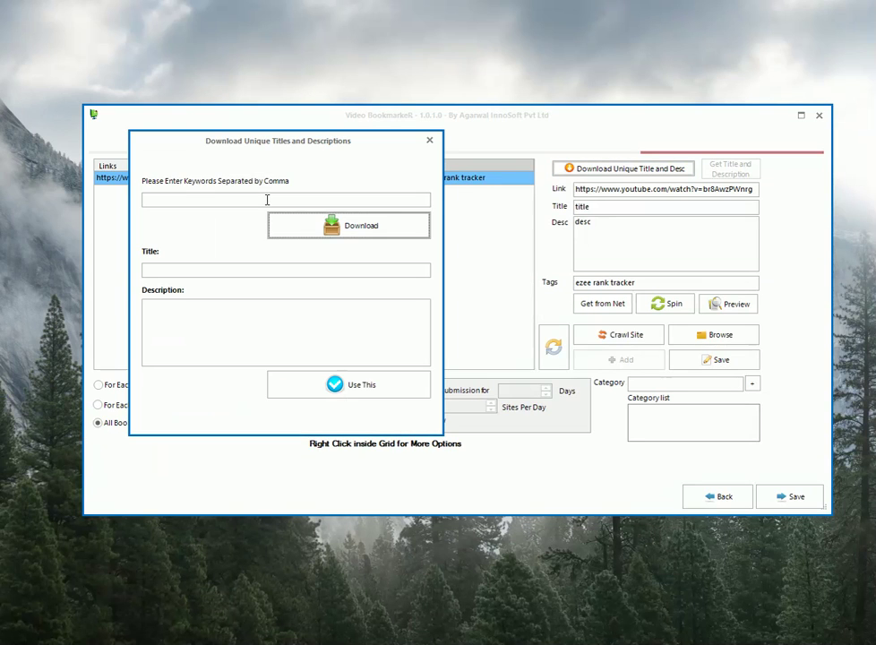
{"action": "type", "text": "ezee rank r"}
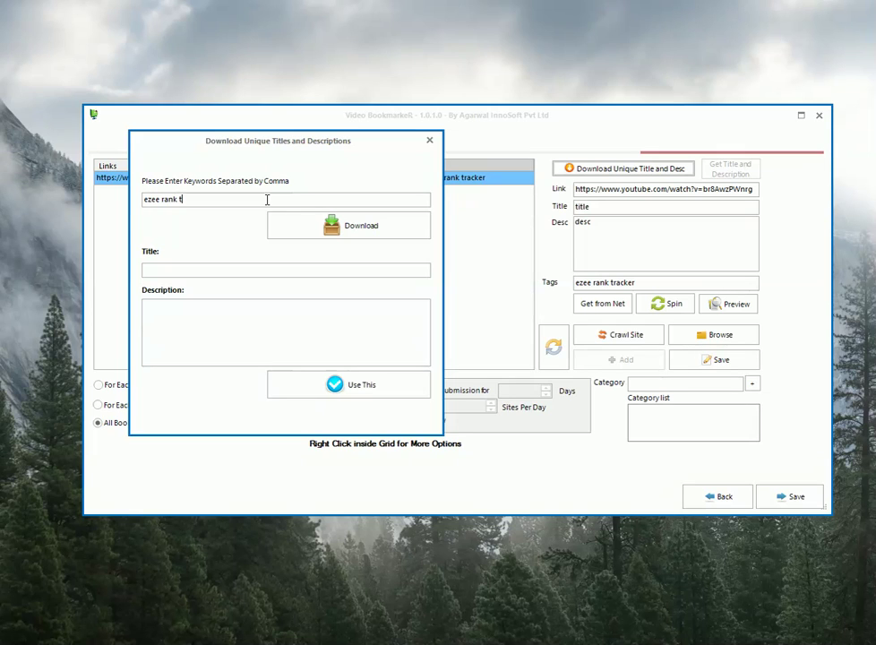
{"action": "type", "text": "racker"}
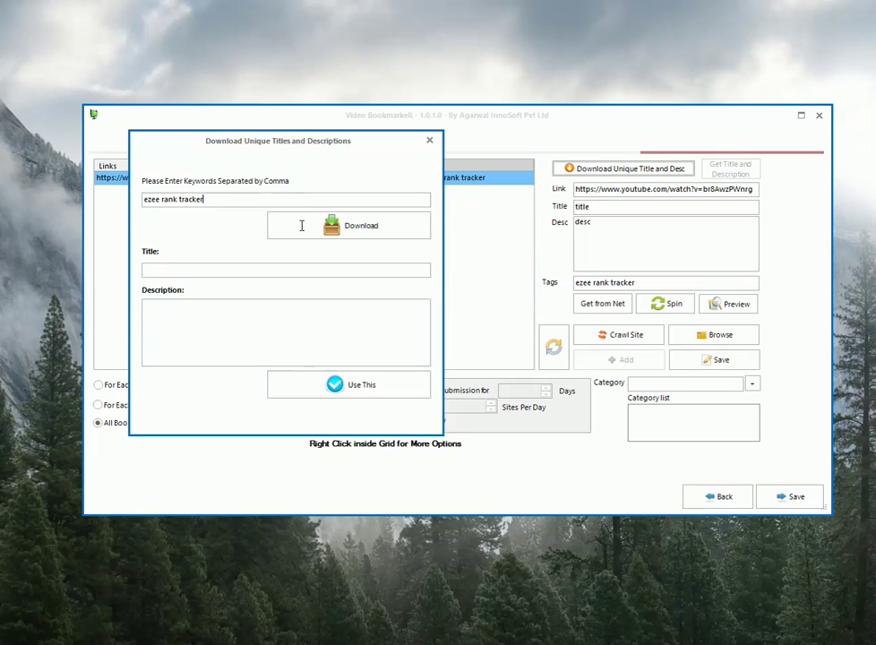
{"action": "left_click", "coordinate": [302, 225]}
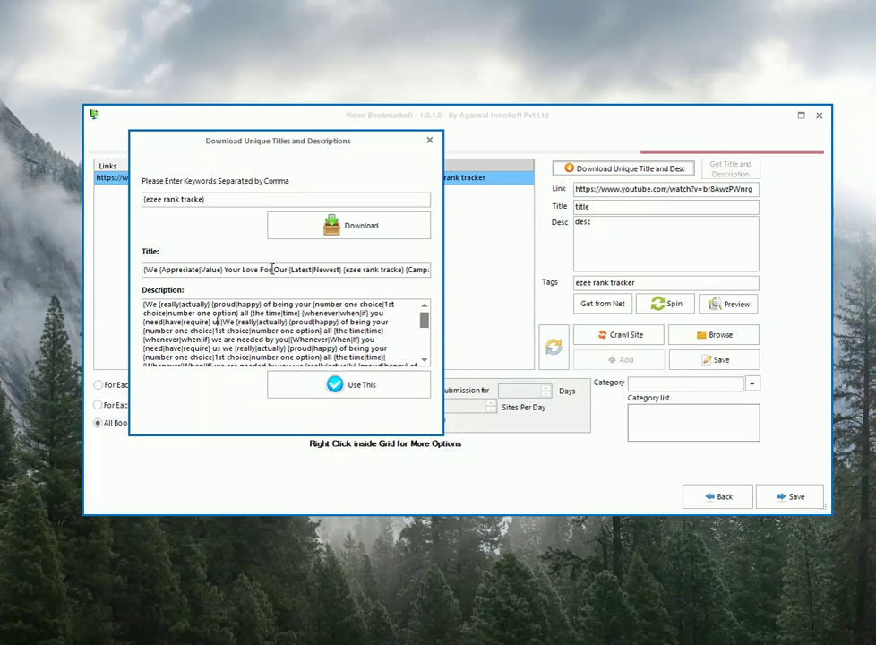
{"action": "left_click", "coordinate": [319, 384]}
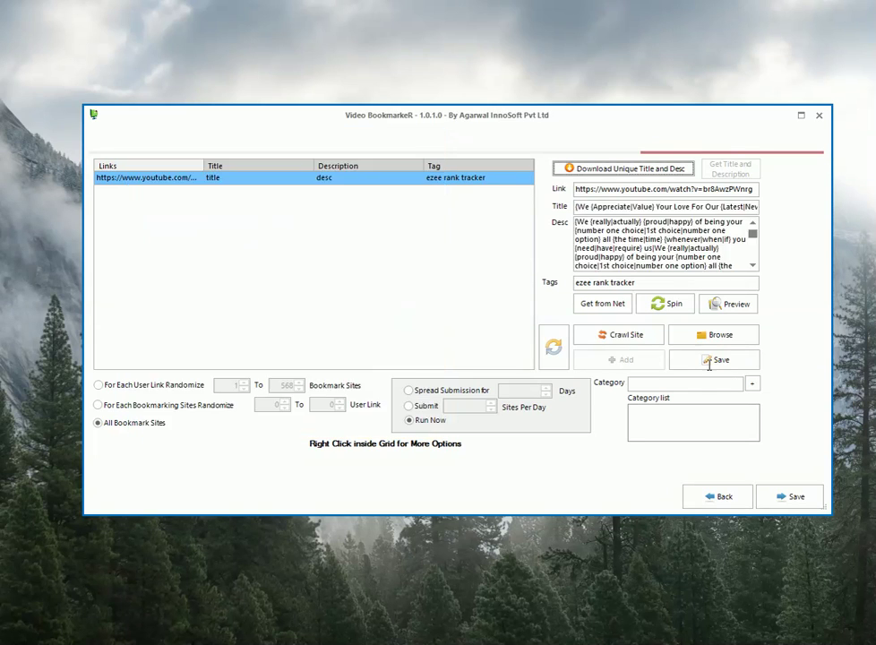
{"action": "left_click", "coordinate": [713, 360]}
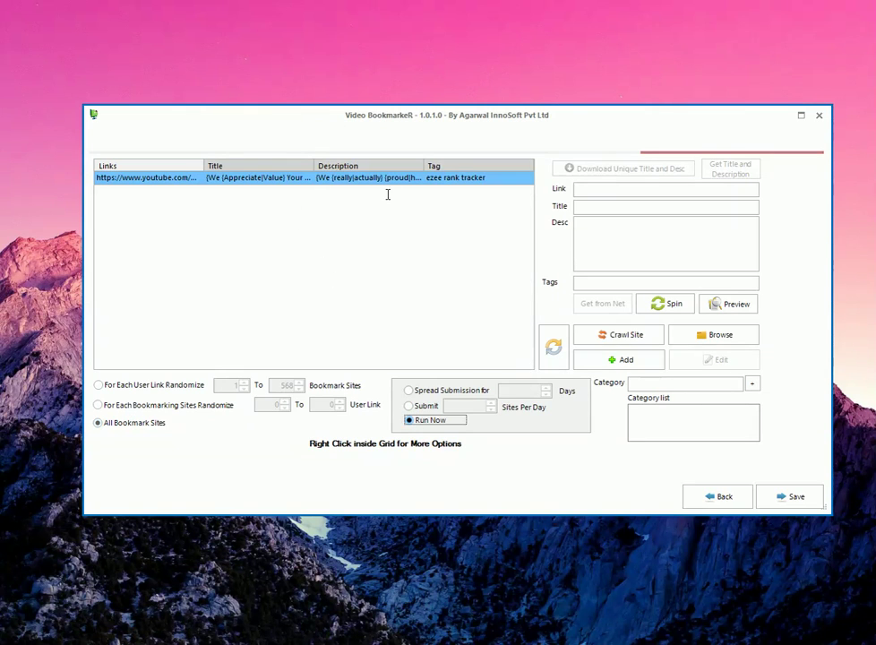
Save the Test Post 1 task and dismiss the Sites Added Successfully confirmation
{"action": "left_click", "coordinate": [783, 502]}
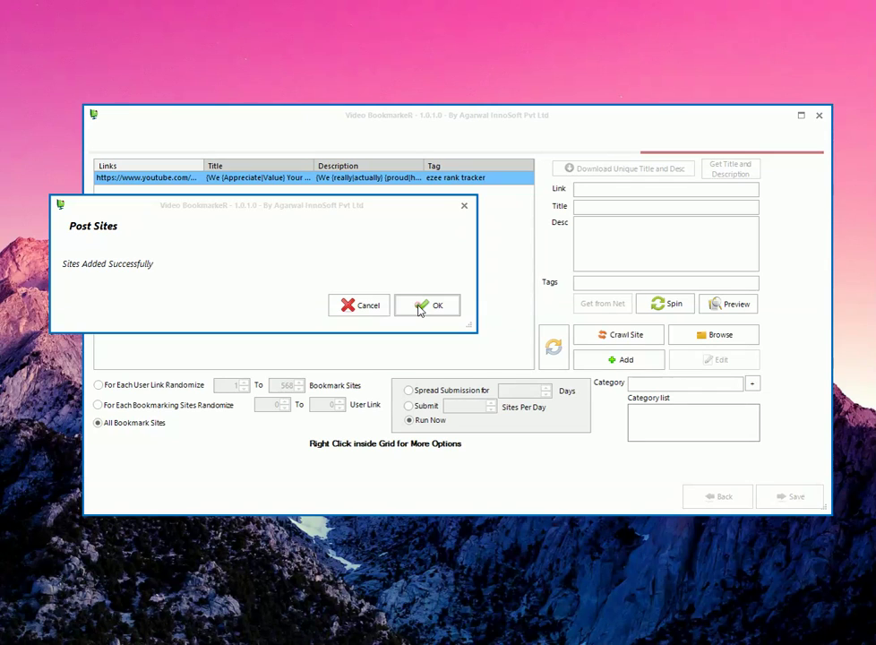
{"action": "key", "text": "Return"}
Select the pending Test Post 1 row (0/568) in the Reg project's task grid
{"action": "left_click", "coordinate": [662, 243]}
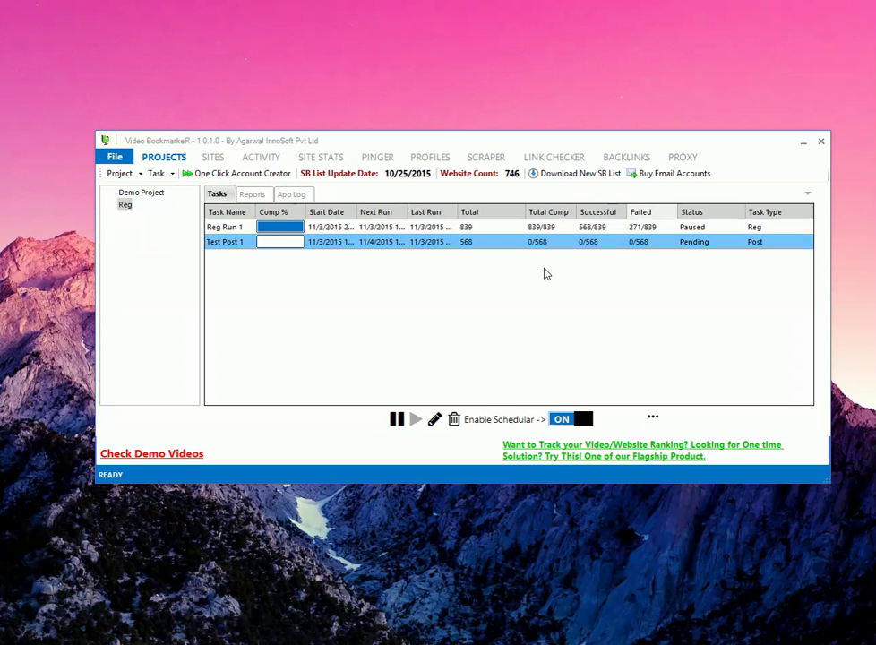